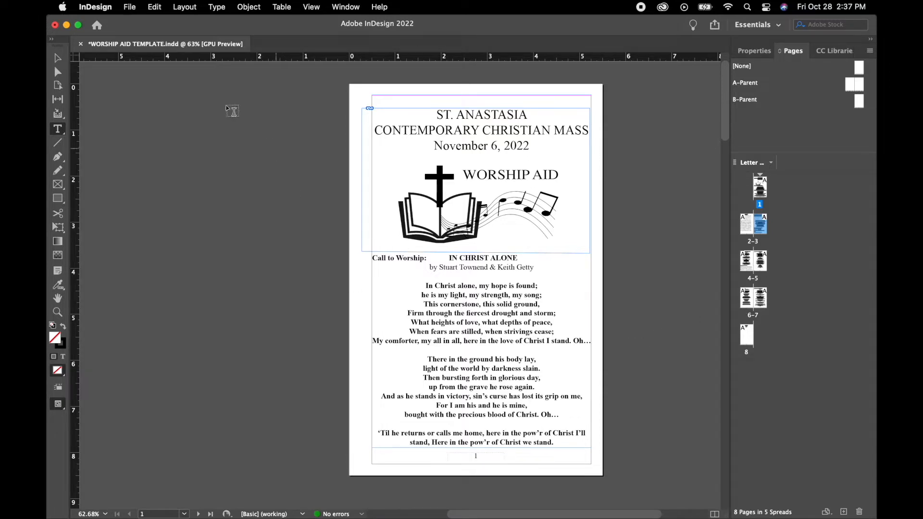
{"action": "left_click", "coordinate": [130, 7]}
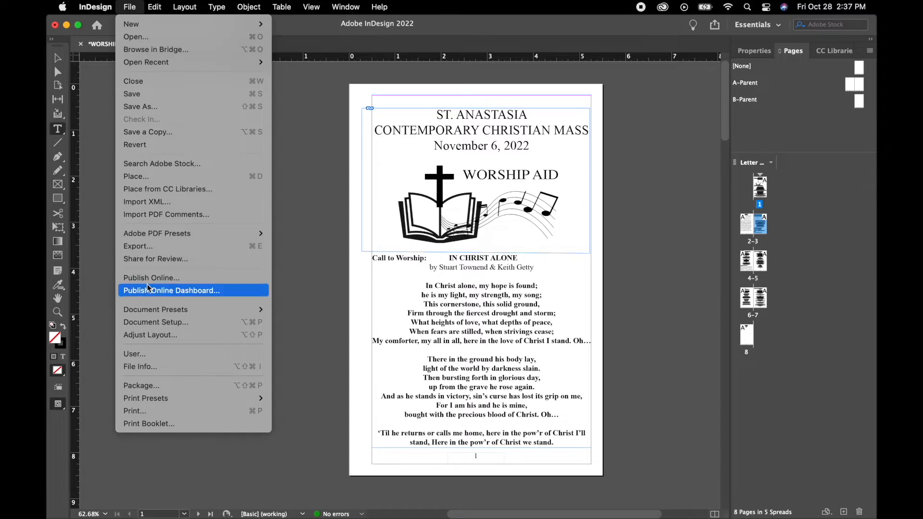
{"action": "left_click", "coordinate": [161, 247]}
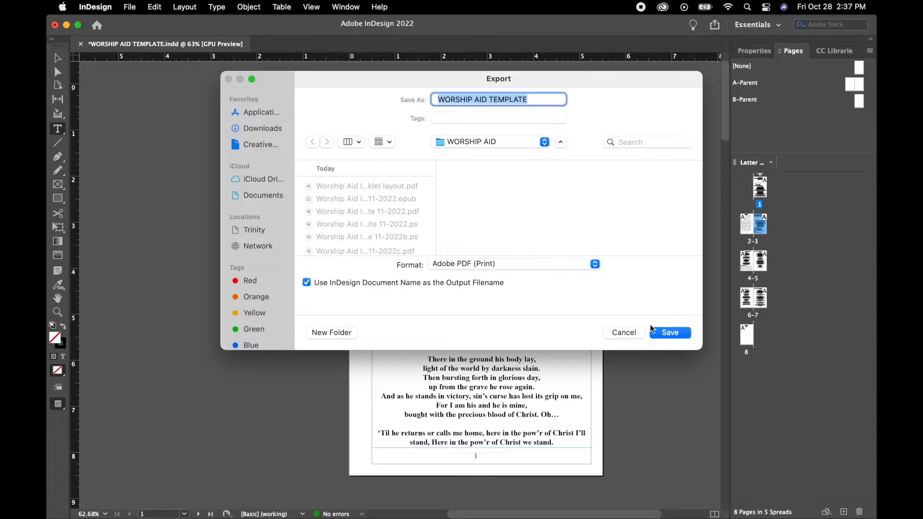
{"action": "left_click", "coordinate": [627, 331]}
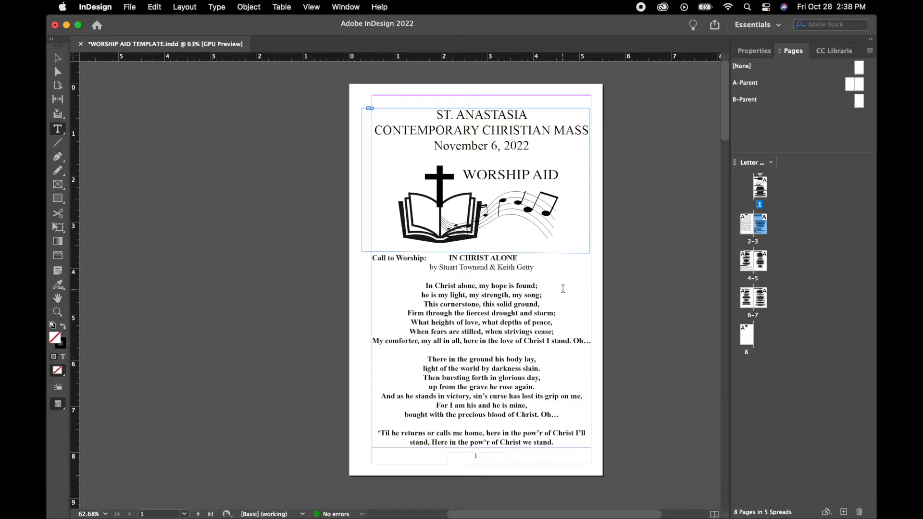
{"action": "scroll", "coordinate": [563, 289], "scroll_direction": "down", "scroll_amount": 10}
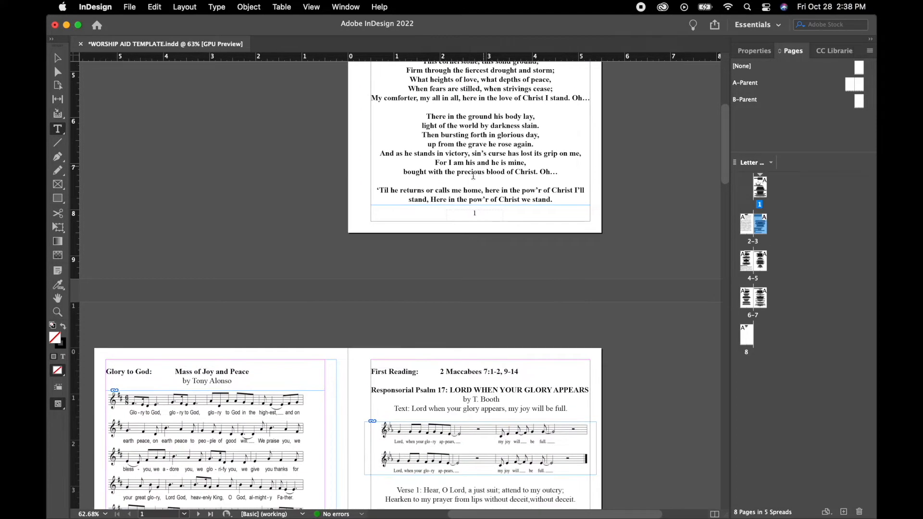
{"action": "scroll", "coordinate": [518, 184], "scroll_direction": "down", "scroll_amount": 10}
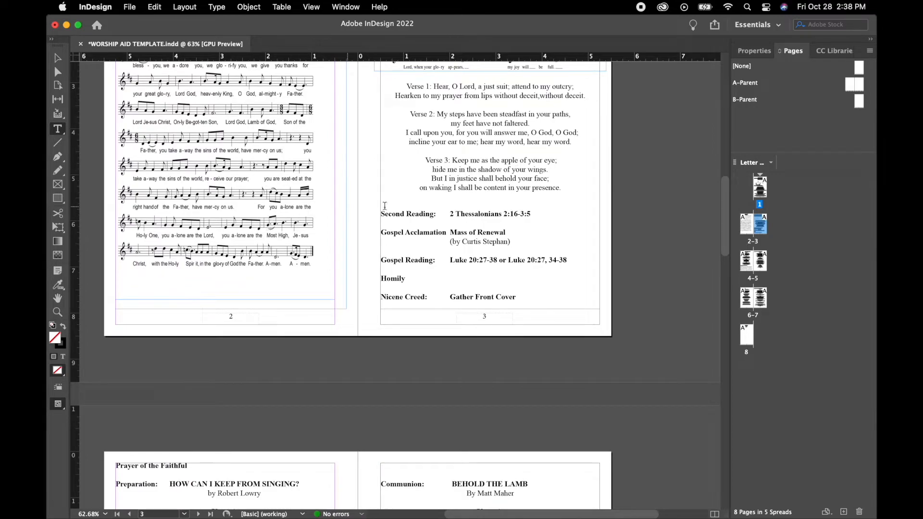
{"action": "scroll", "coordinate": [517, 231], "scroll_direction": "down", "scroll_amount": 10}
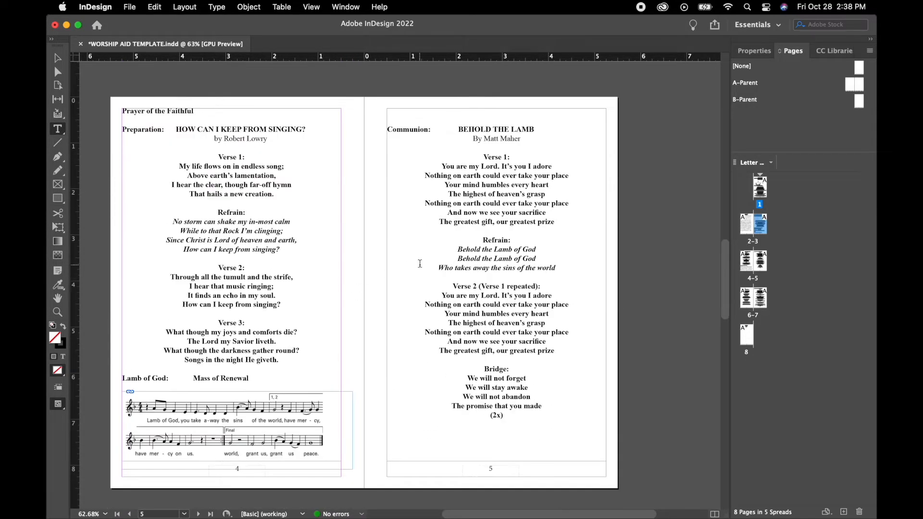
{"action": "scroll", "coordinate": [420, 263], "scroll_direction": "up", "scroll_amount": 10}
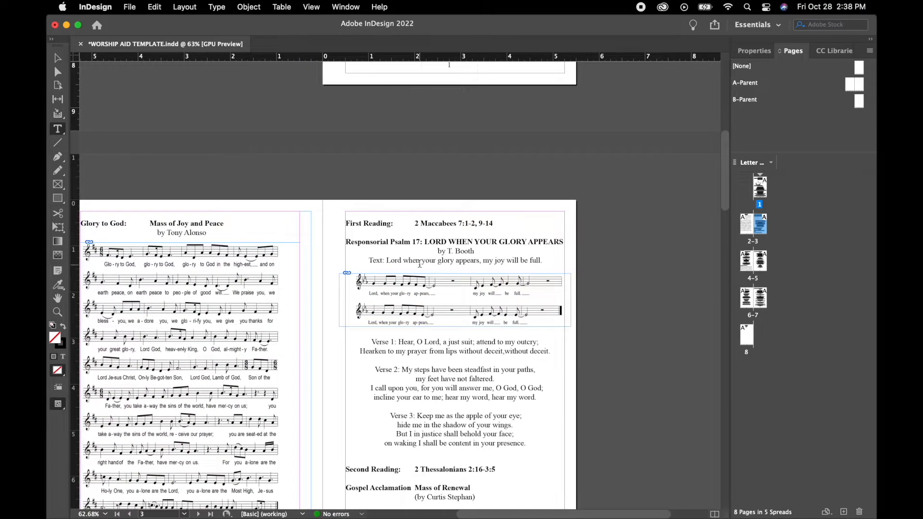
{"action": "scroll", "coordinate": [419, 263], "scroll_direction": "up", "scroll_amount": 8}
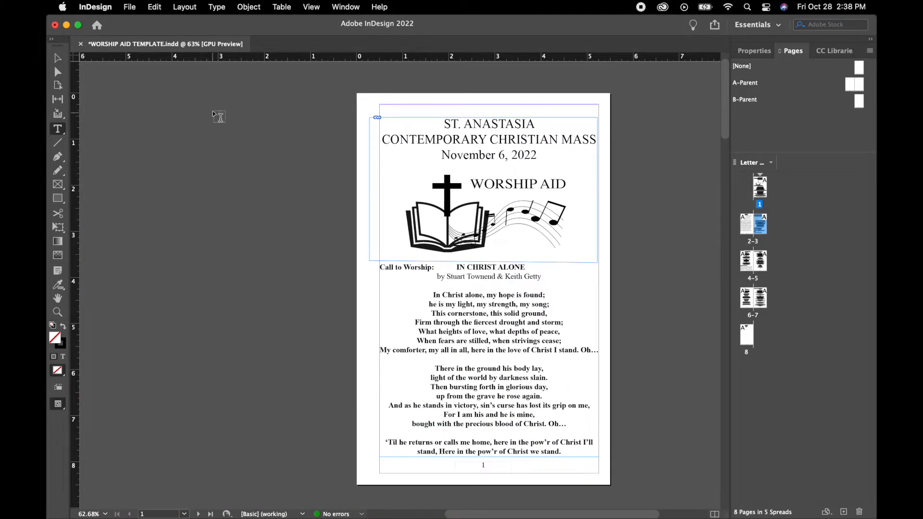
Open the booklet printing setup for the worship aid and keep the [Custom] print preset
{"action": "left_click", "coordinate": [128, 8]}
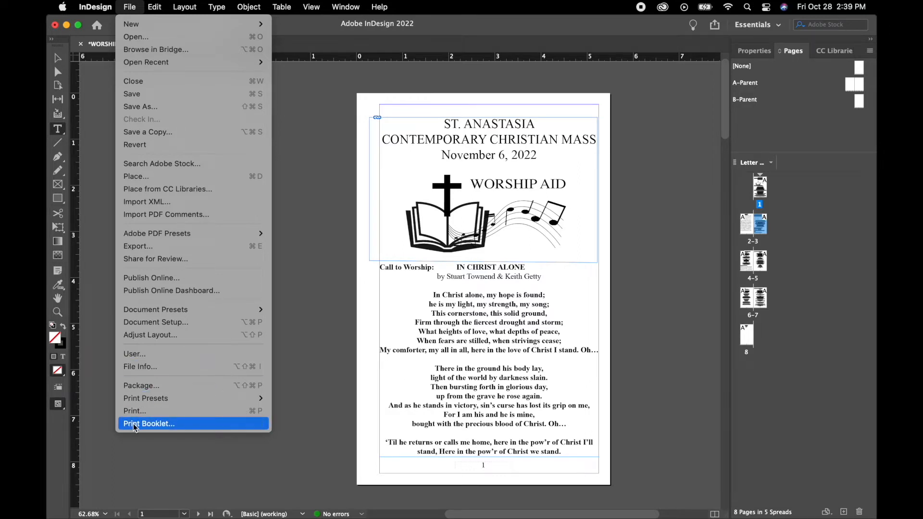
{"action": "left_click", "coordinate": [135, 426]}
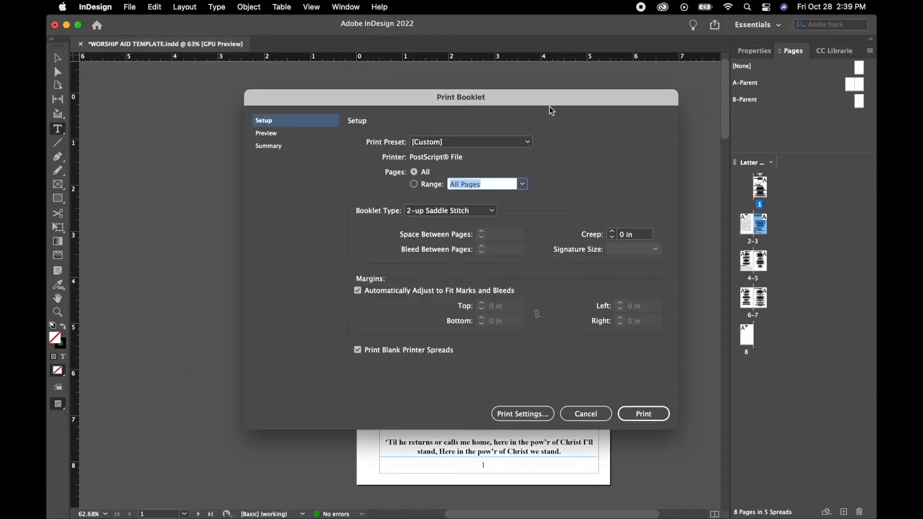
{"action": "left_click", "coordinate": [529, 143]}
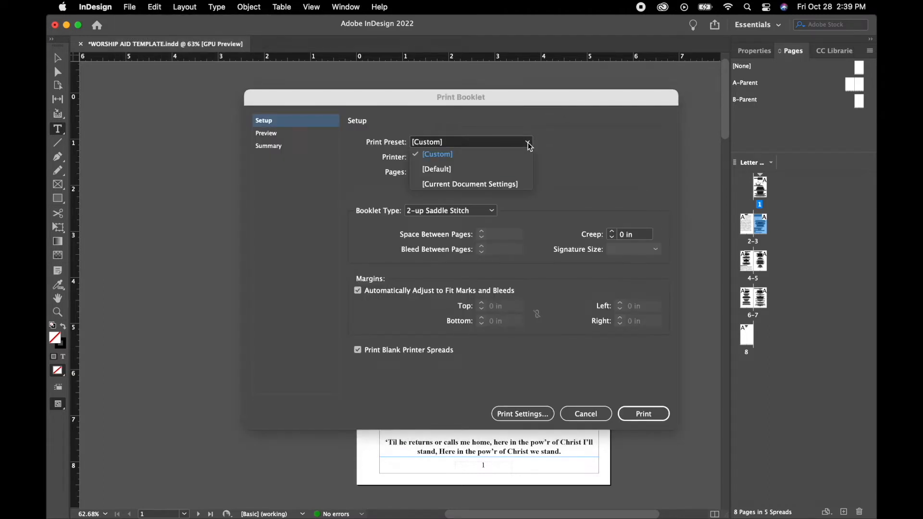
{"action": "left_click", "coordinate": [553, 139]}
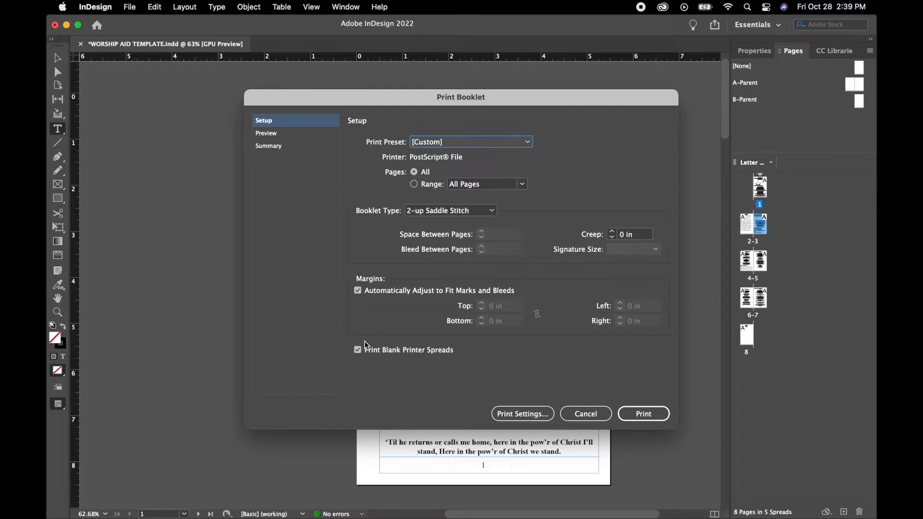
Preview the booklet's printer spreads and check the print summary
{"action": "left_click", "coordinate": [296, 138]}
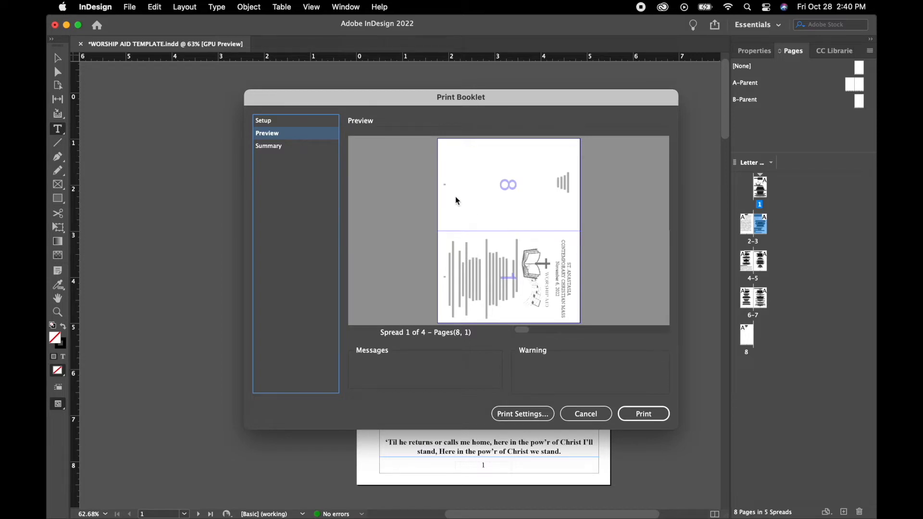
{"action": "left_click", "coordinate": [541, 330]}
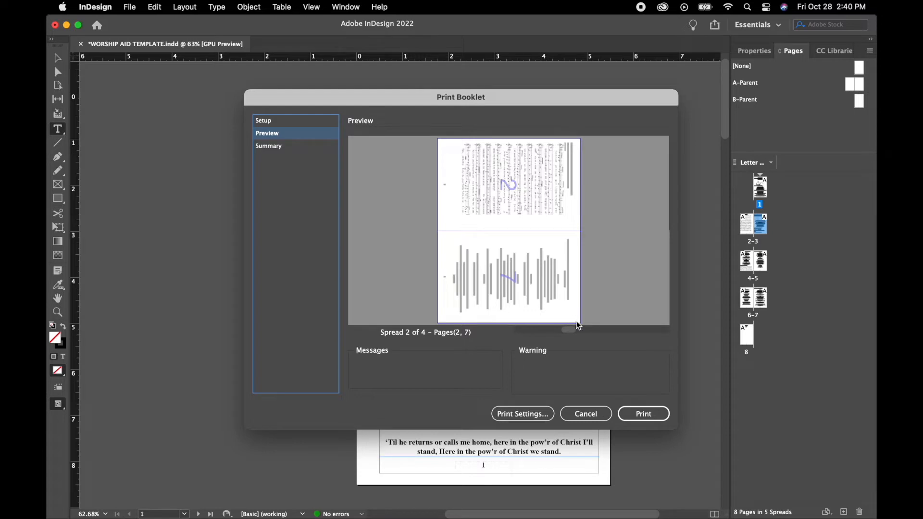
{"action": "left_click", "coordinate": [596, 331]}
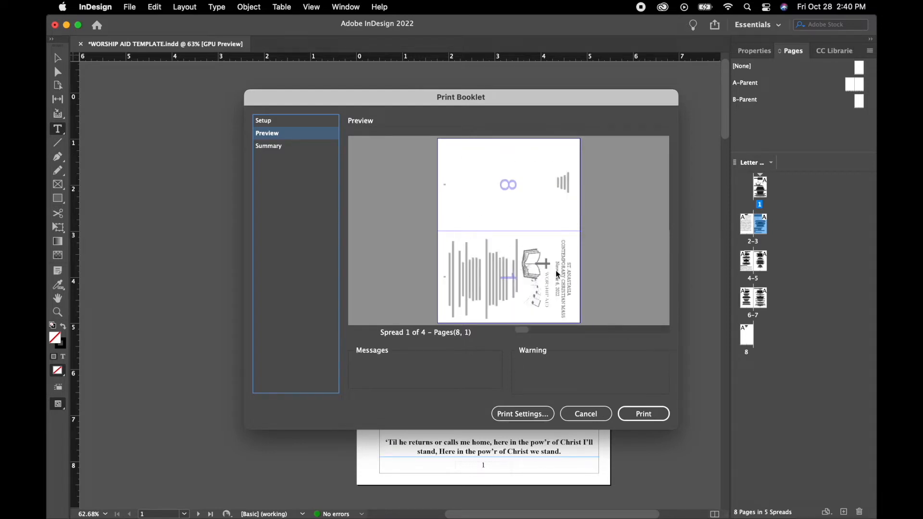
{"action": "left_click", "coordinate": [537, 330]}
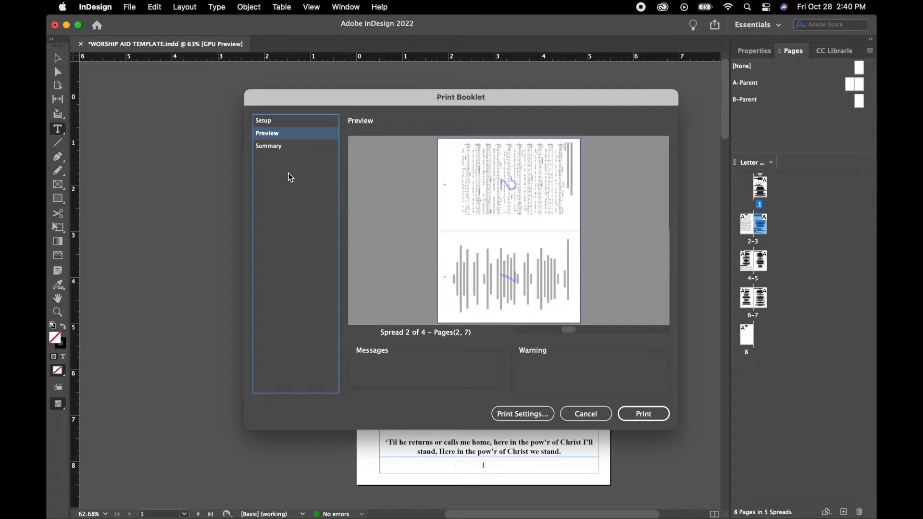
{"action": "left_click", "coordinate": [289, 148]}
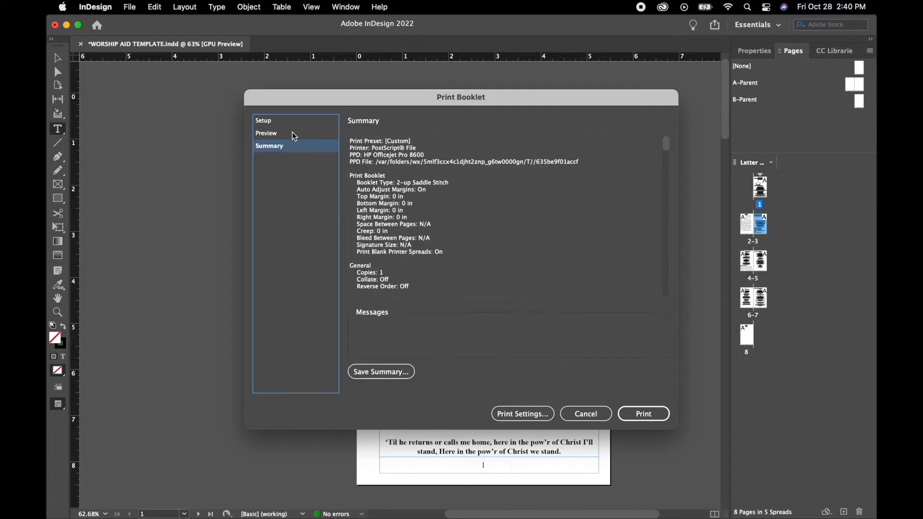
{"action": "left_click", "coordinate": [293, 134]}
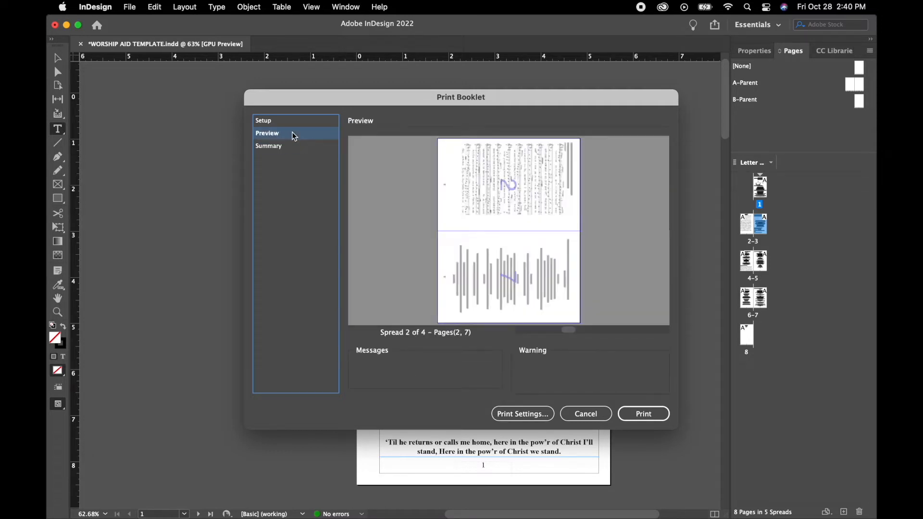
Open the booklet's print settings and keep PostScript File as the printer
{"action": "left_click", "coordinate": [522, 415]}
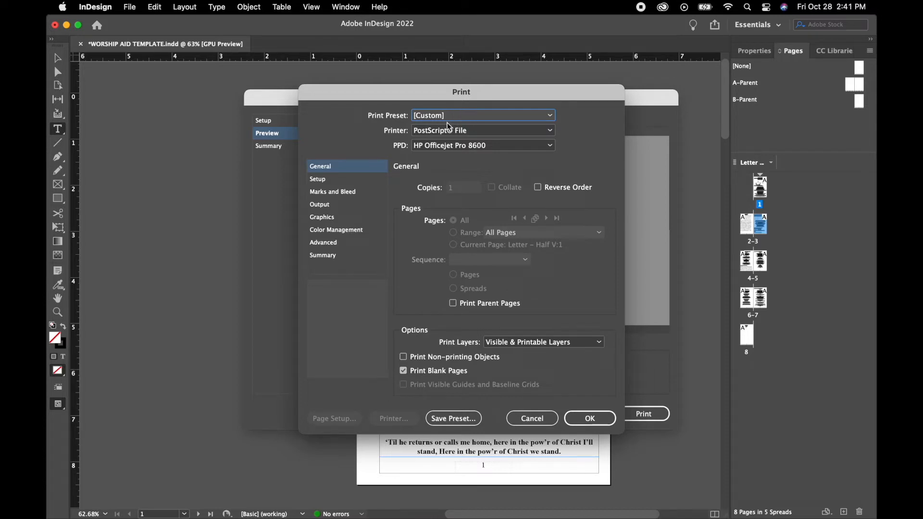
{"action": "left_click", "coordinate": [556, 131]}
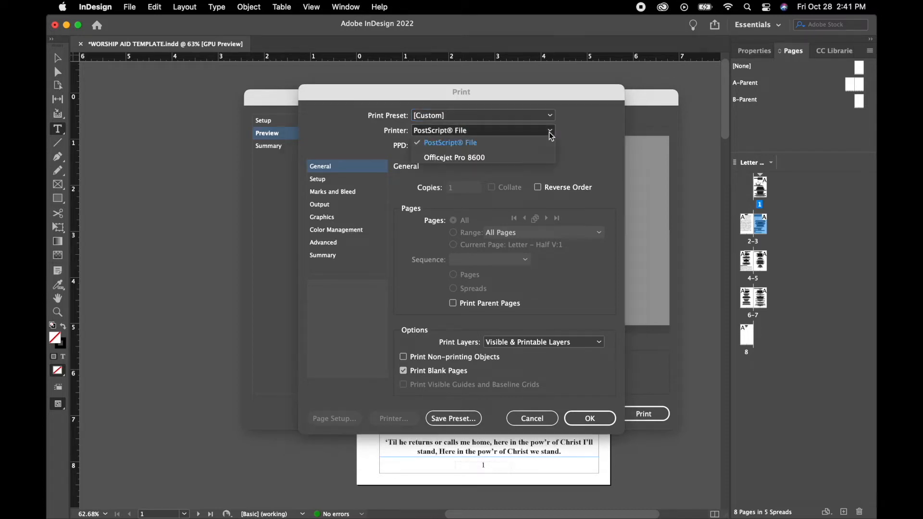
{"action": "left_click", "coordinate": [504, 154]}
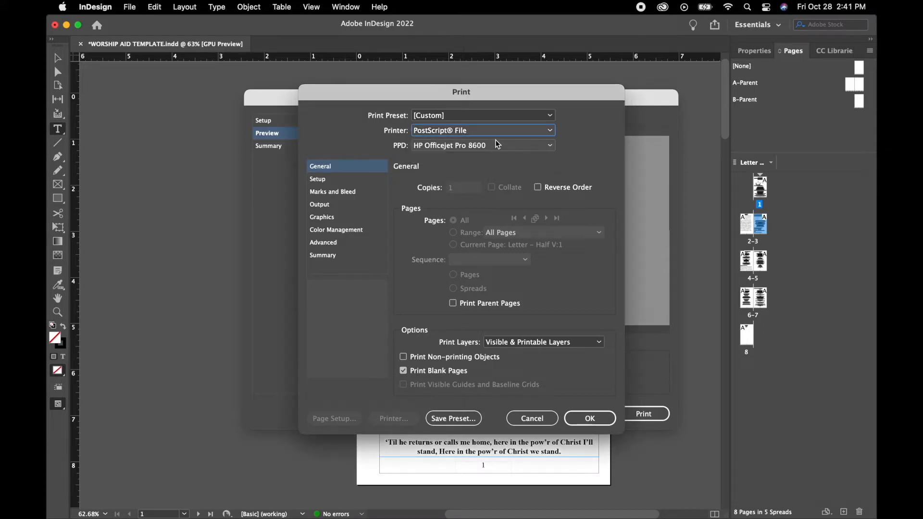
Try the Device Independent PPD for the PostScript file and switch back to HP Officejet Pro 8600
{"action": "left_click", "coordinate": [498, 144]}
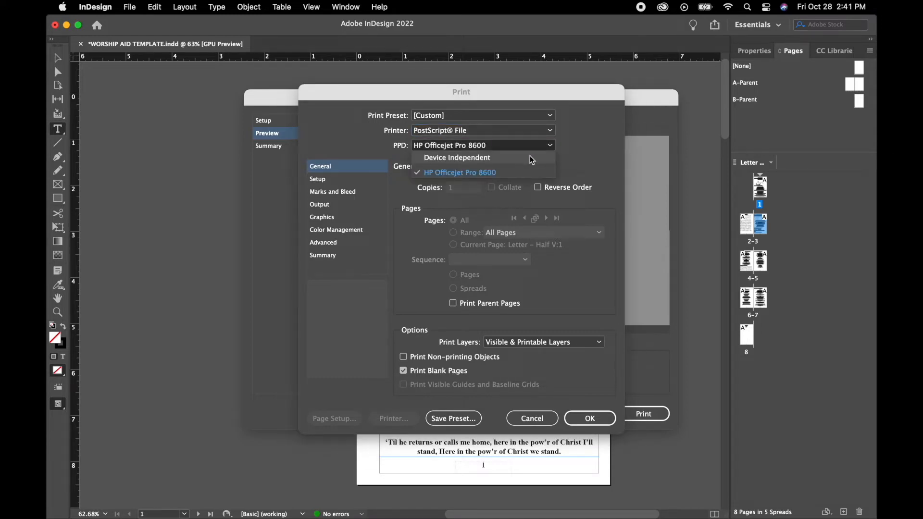
{"action": "left_click", "coordinate": [530, 157]}
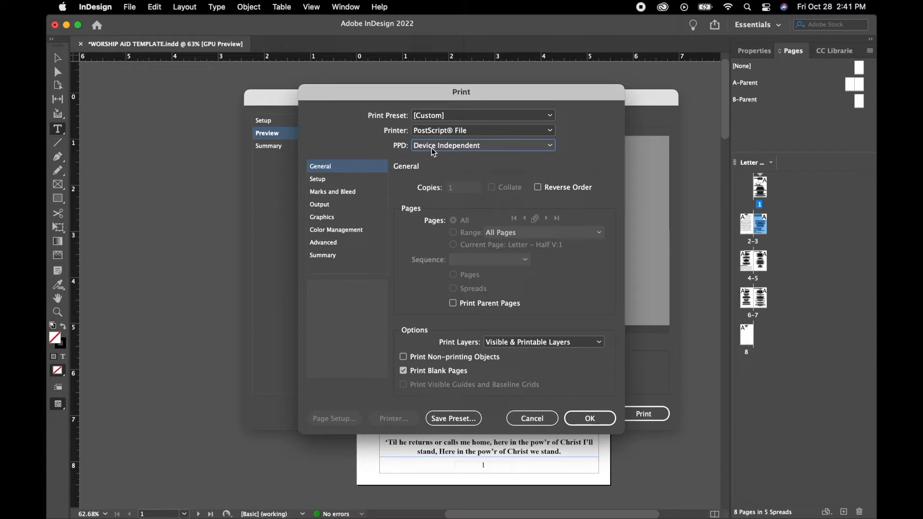
{"action": "left_click", "coordinate": [366, 182]}
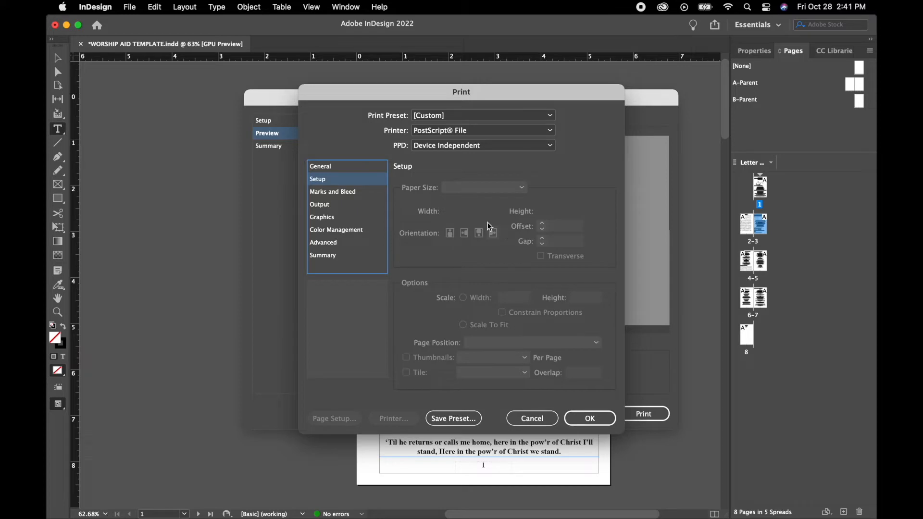
{"action": "left_click", "coordinate": [354, 170]}
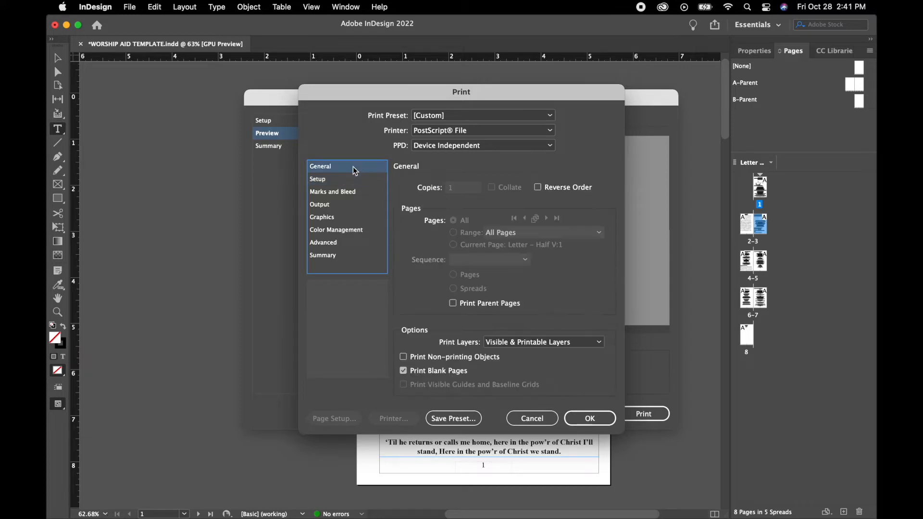
{"action": "left_click", "coordinate": [445, 146]}
{"action": "left_click", "coordinate": [443, 172]}
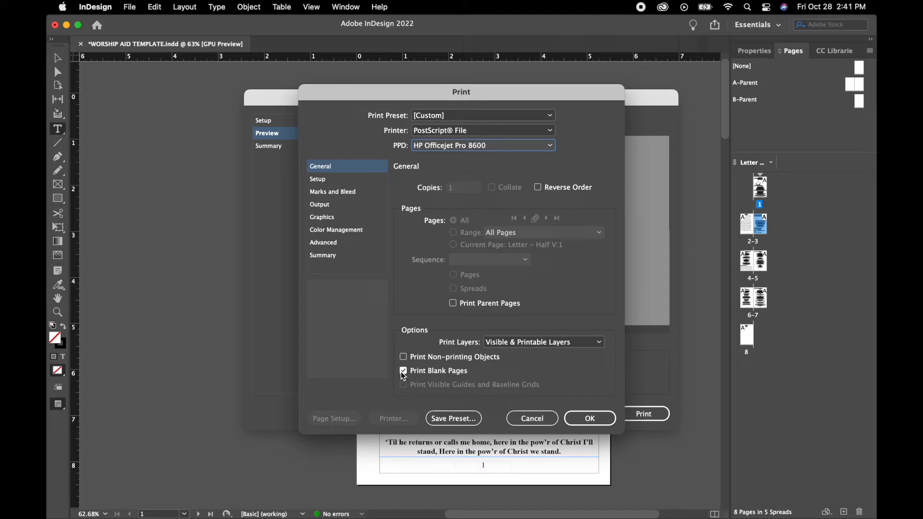
Review the print settings for page setup and page position, marks and bleed, output color, and graphics, and return to the general settings
{"action": "left_click", "coordinate": [336, 181]}
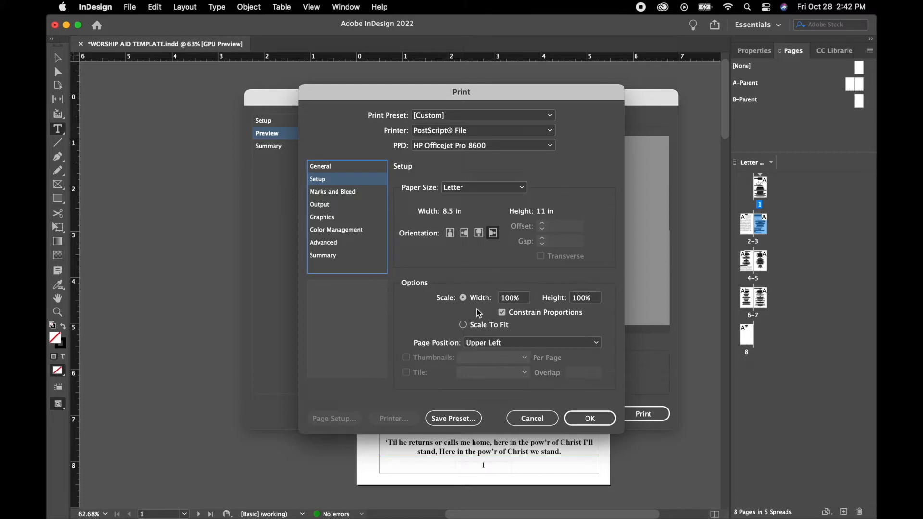
{"action": "left_click", "coordinate": [469, 345]}
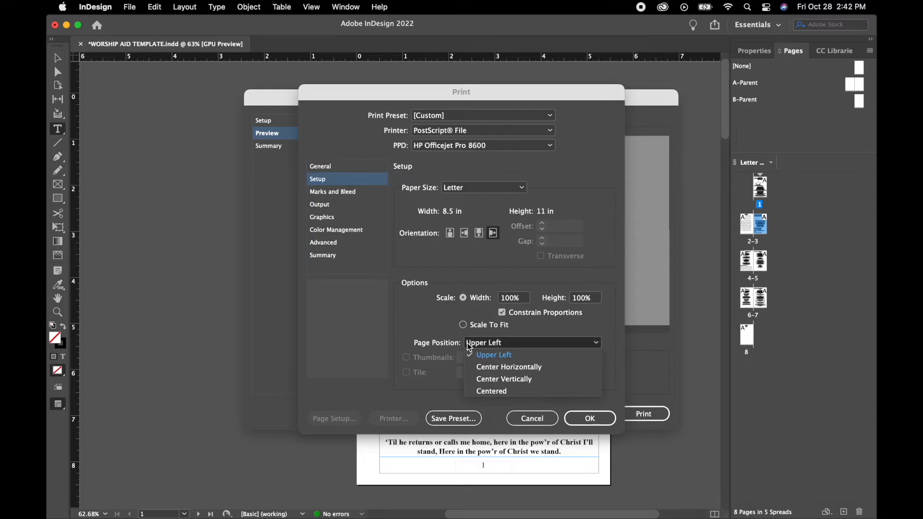
{"action": "left_click", "coordinate": [447, 331]}
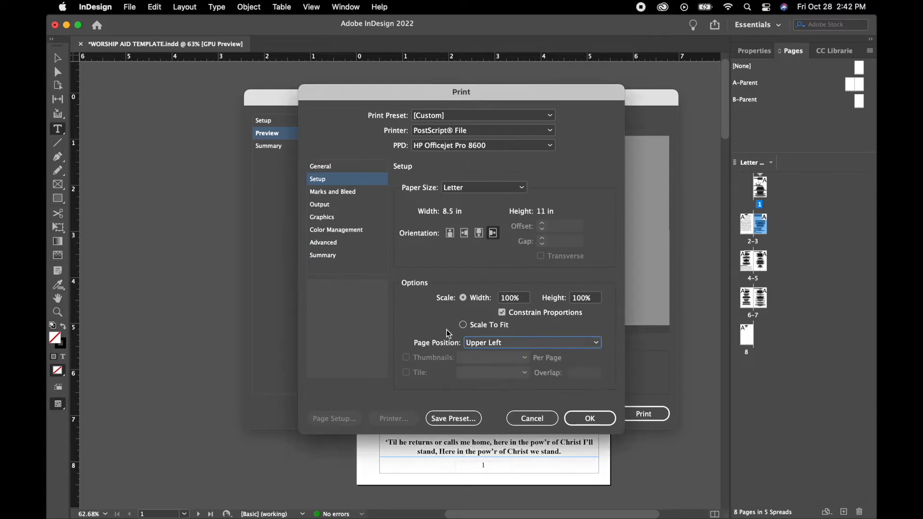
{"action": "left_click", "coordinate": [340, 192]}
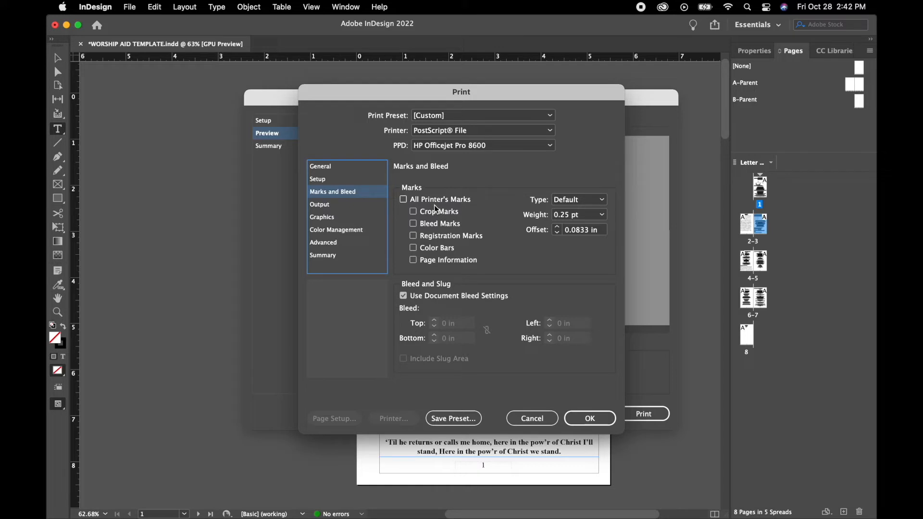
{"action": "left_click", "coordinate": [331, 207]}
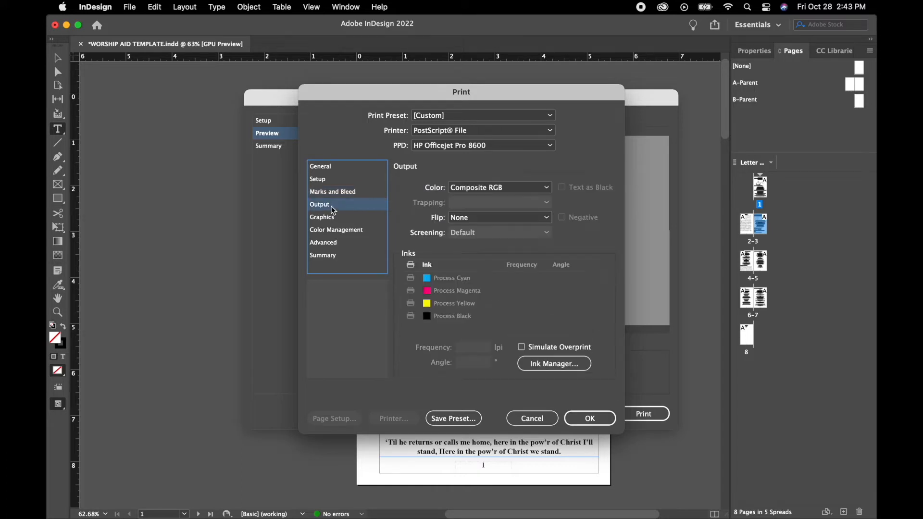
{"action": "left_click", "coordinate": [548, 187]}
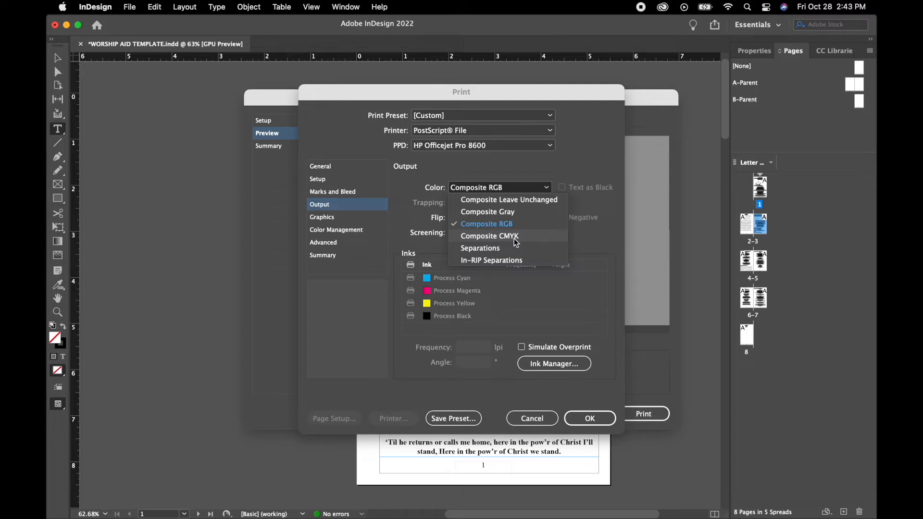
{"action": "left_click", "coordinate": [551, 169]}
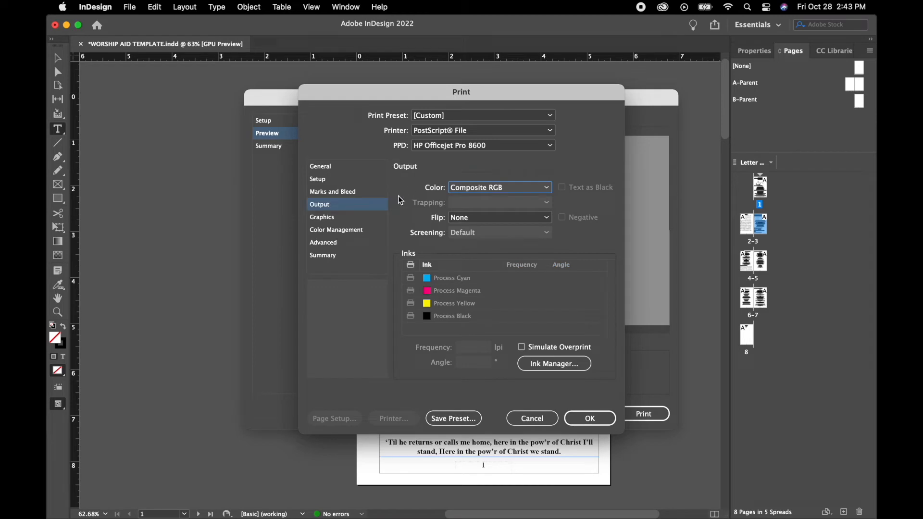
{"action": "left_click", "coordinate": [333, 219]}
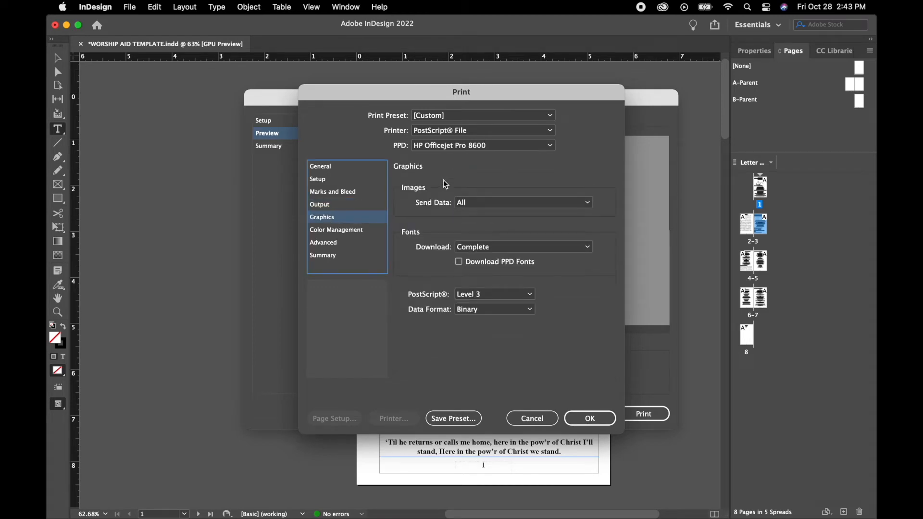
{"action": "left_click", "coordinate": [339, 179]}
{"action": "left_click", "coordinate": [348, 167]}
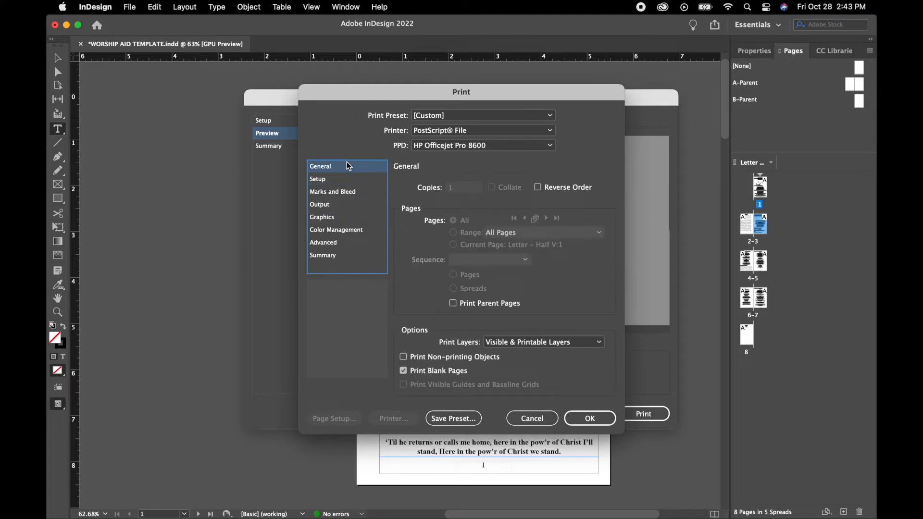
Keep PostScript File as the printer, check the page setup, and accept the booklet's print settings
{"action": "left_click", "coordinate": [551, 134]}
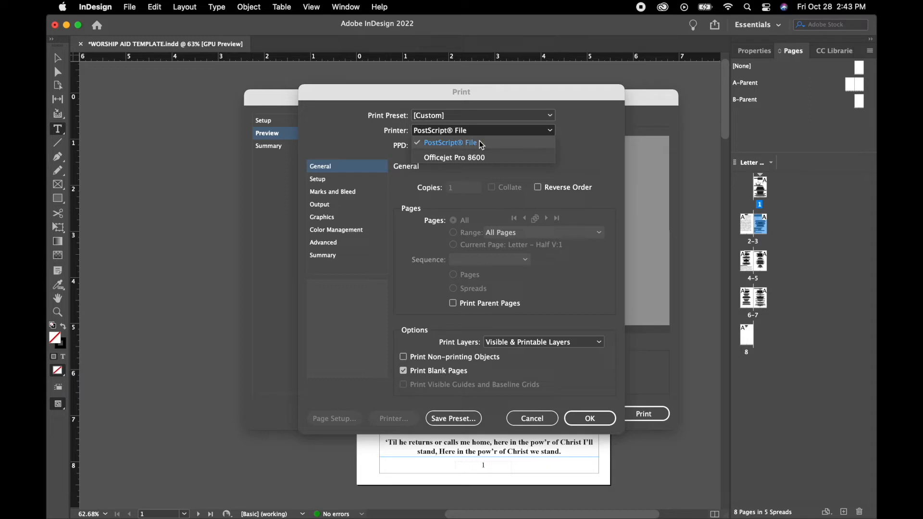
{"action": "left_click", "coordinate": [588, 141]}
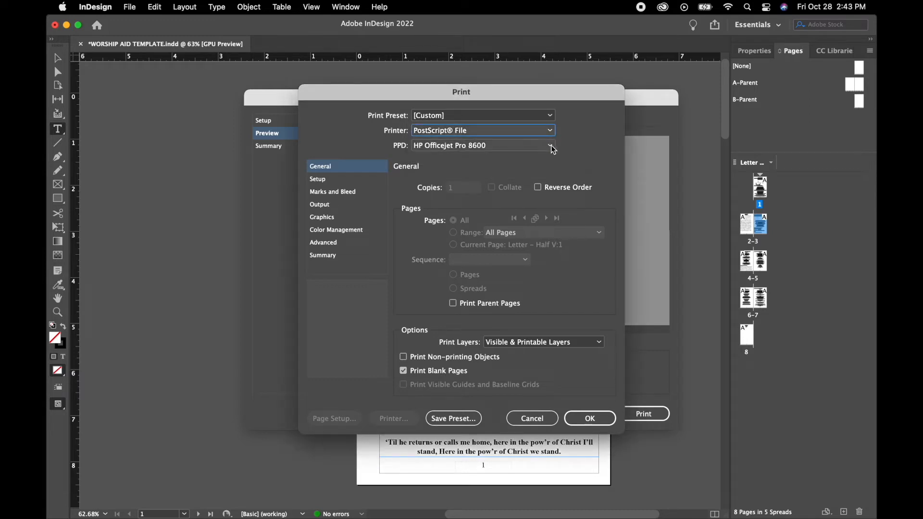
{"action": "left_click", "coordinate": [343, 181]}
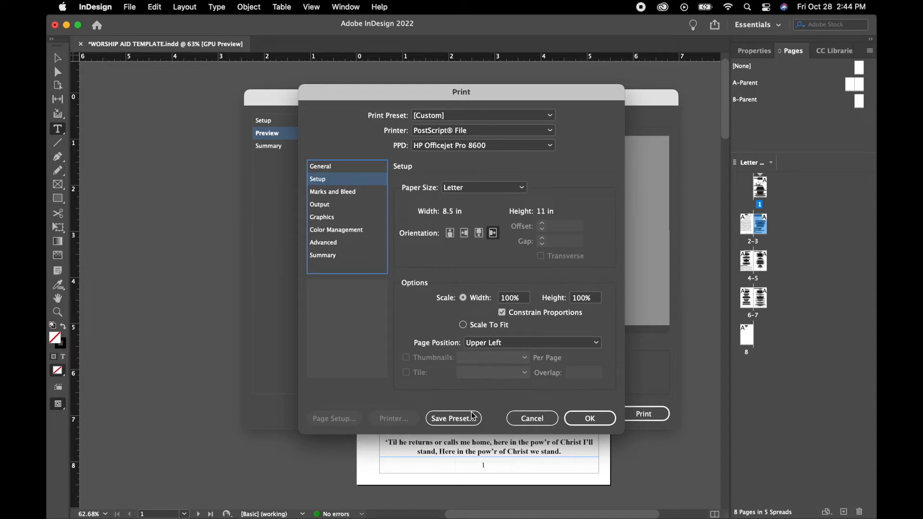
{"action": "left_click", "coordinate": [590, 419]}
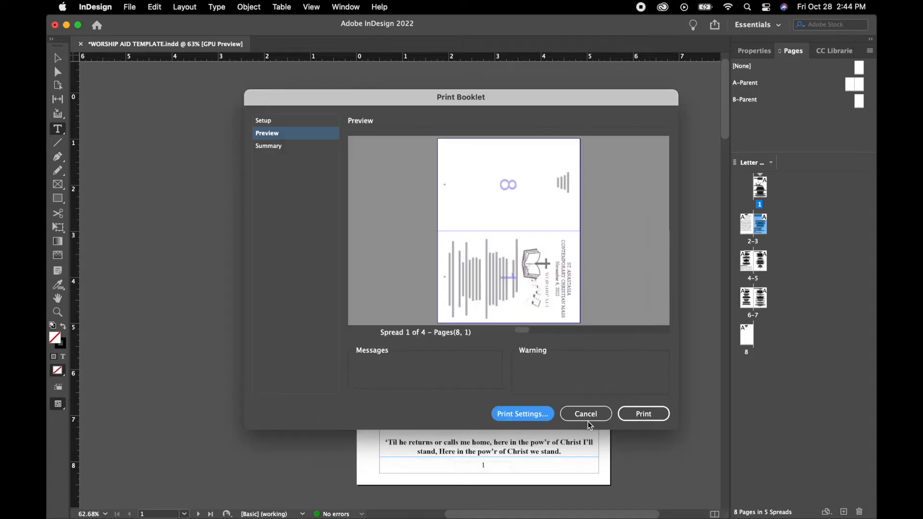
Look through the booklet's preview spreads and return to the booklet setup options
{"action": "left_click", "coordinate": [277, 149]}
{"action": "left_click", "coordinate": [280, 136]}
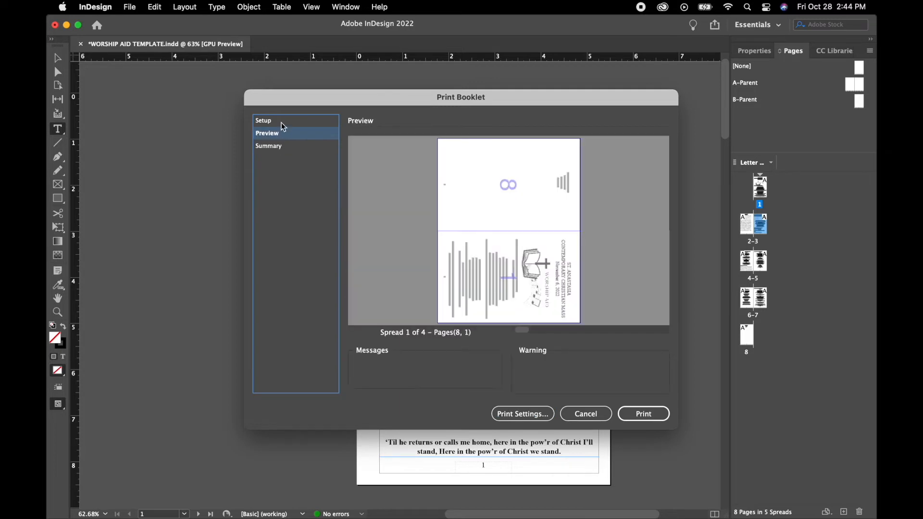
{"action": "left_click", "coordinate": [552, 329]}
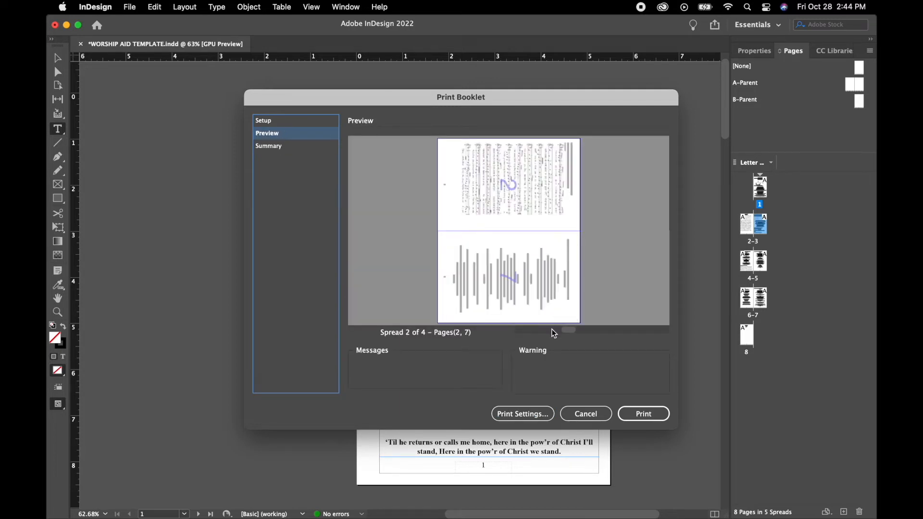
{"action": "left_click", "coordinate": [590, 333]}
{"action": "left_click", "coordinate": [308, 122]}
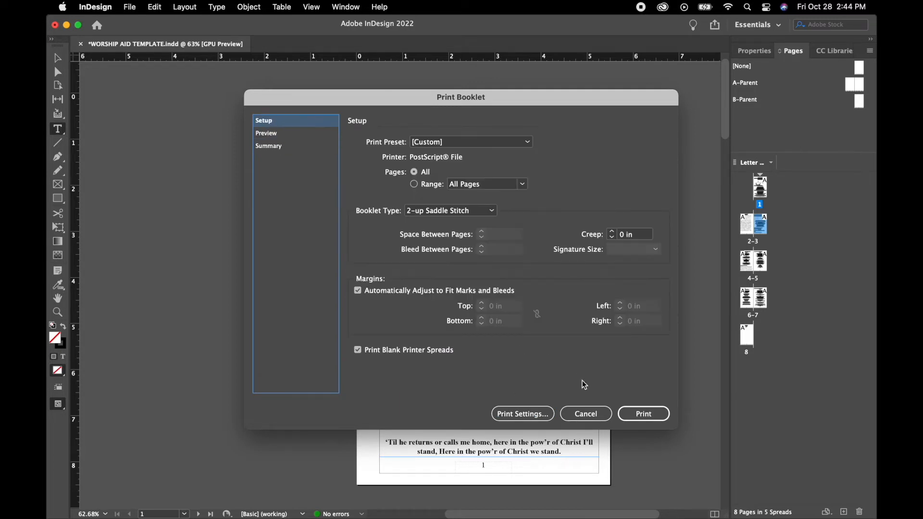
Print the booklet to the PostScript file Worship Aid Test 11-2022 in the WORSHIP AID folder, replacing the existing file
{"action": "left_click", "coordinate": [645, 413]}
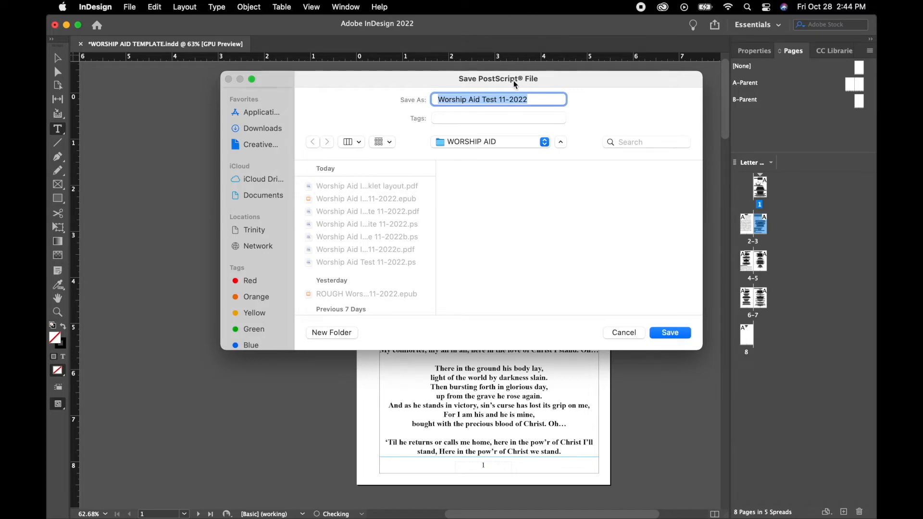
{"action": "left_click", "coordinate": [465, 101]}
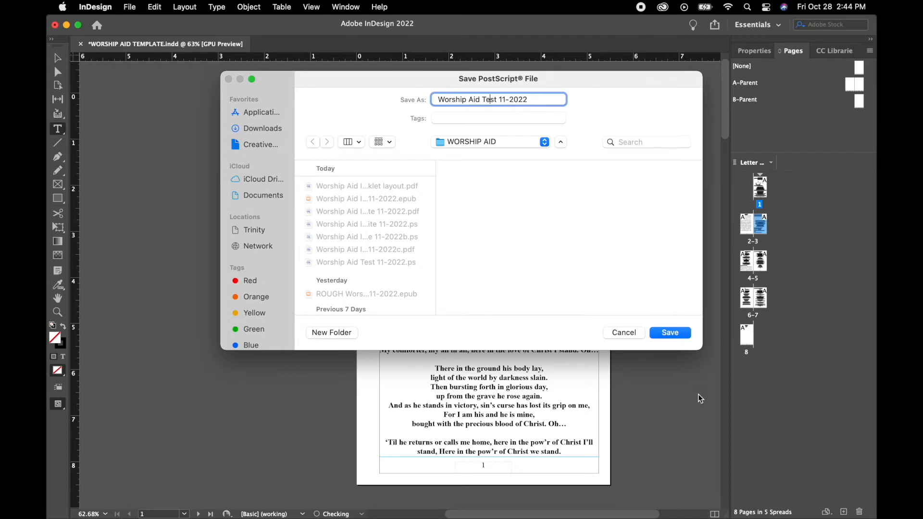
{"action": "left_click", "coordinate": [663, 336]}
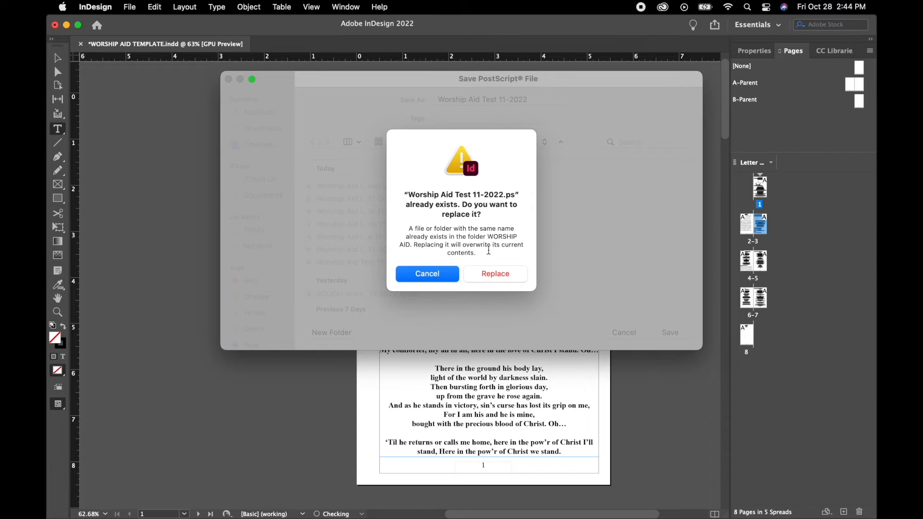
{"action": "left_click", "coordinate": [507, 276]}
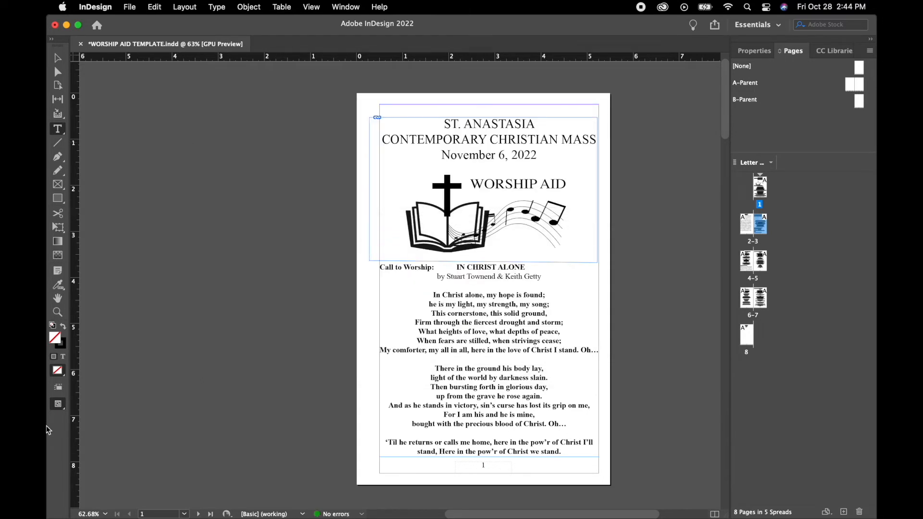
Switch to Acrobat Pro and close the open Worship Aid Test 11-2022.pdf without saving its changes
{"action": "mouse_move", "coordinate": [49, 421]}
{"action": "left_click", "coordinate": [63, 381]}
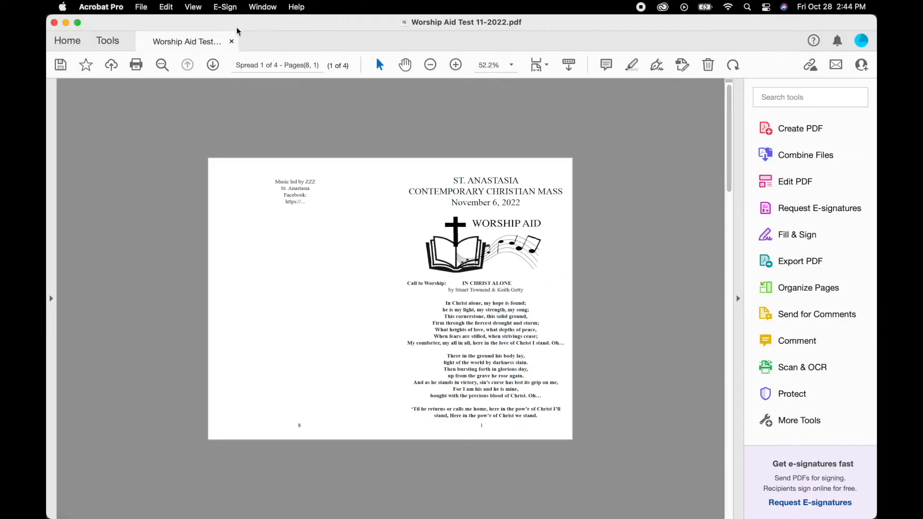
{"action": "left_click", "coordinate": [231, 42]}
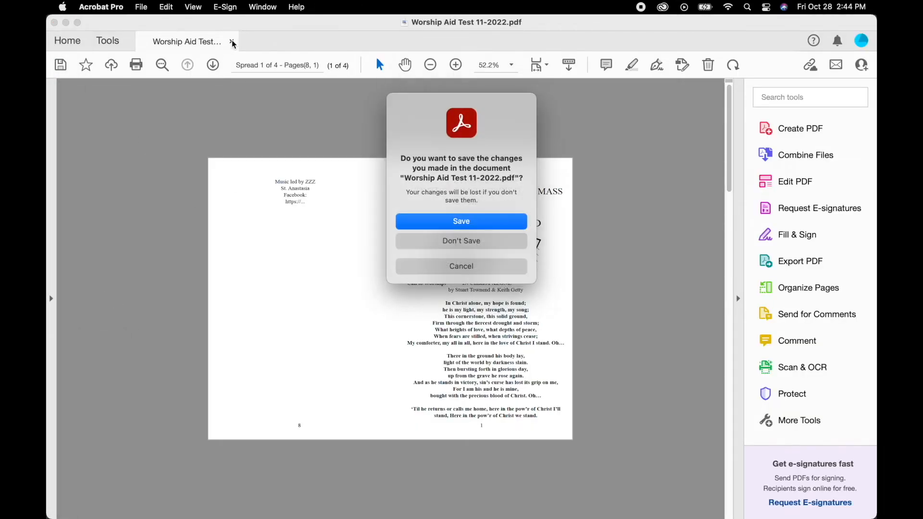
{"action": "left_click", "coordinate": [503, 245]}
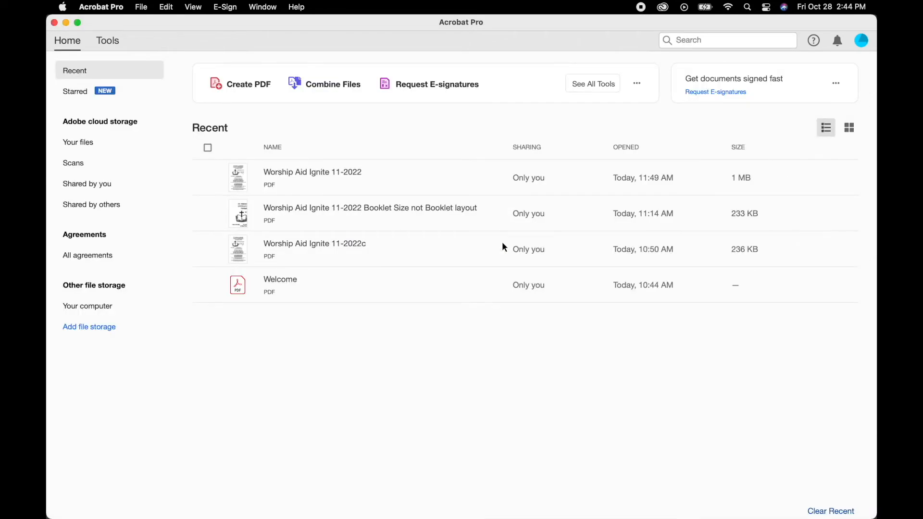
Show all file types, open Worship Aid Test 11-2022.ps from the WORSHIP AID folder, and approve its conversion to PDF
{"action": "left_click", "coordinate": [141, 7]}
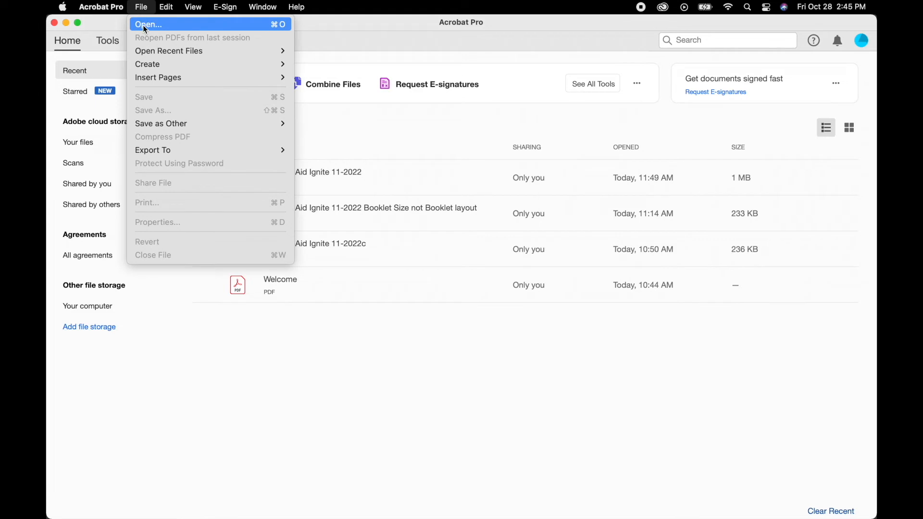
{"action": "left_click", "coordinate": [145, 28]}
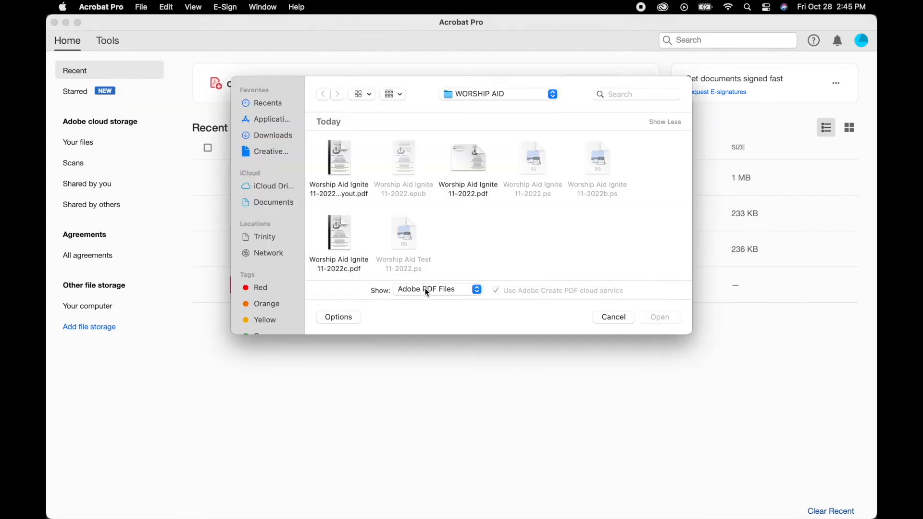
{"action": "left_click", "coordinate": [477, 291]}
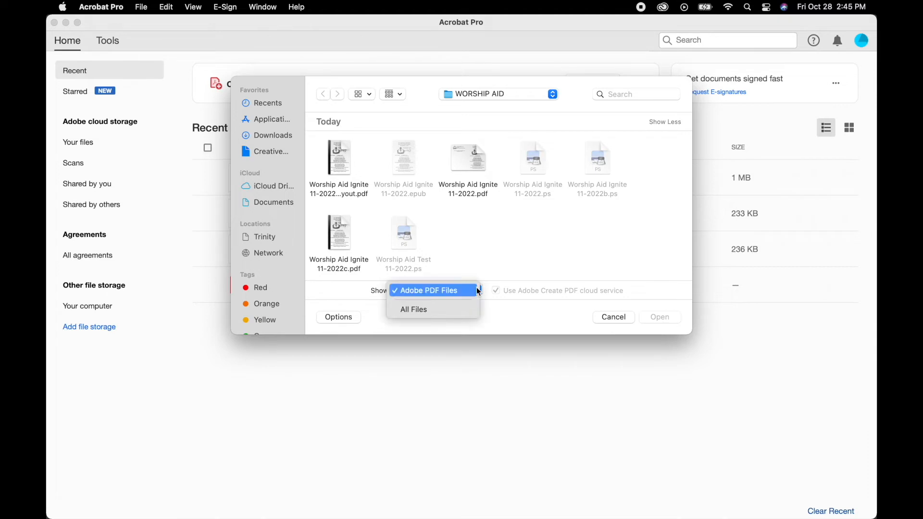
{"action": "left_click", "coordinate": [452, 312]}
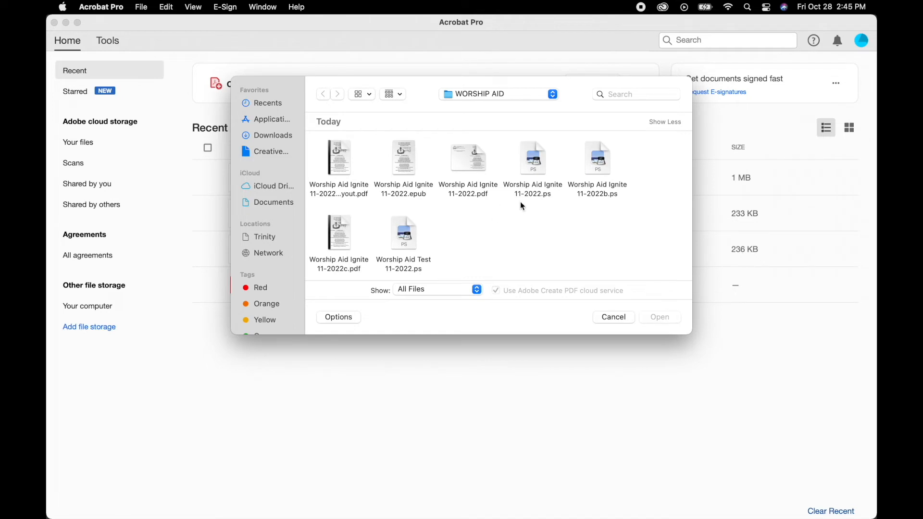
{"action": "left_click", "coordinate": [405, 262]}
{"action": "left_click", "coordinate": [672, 316]}
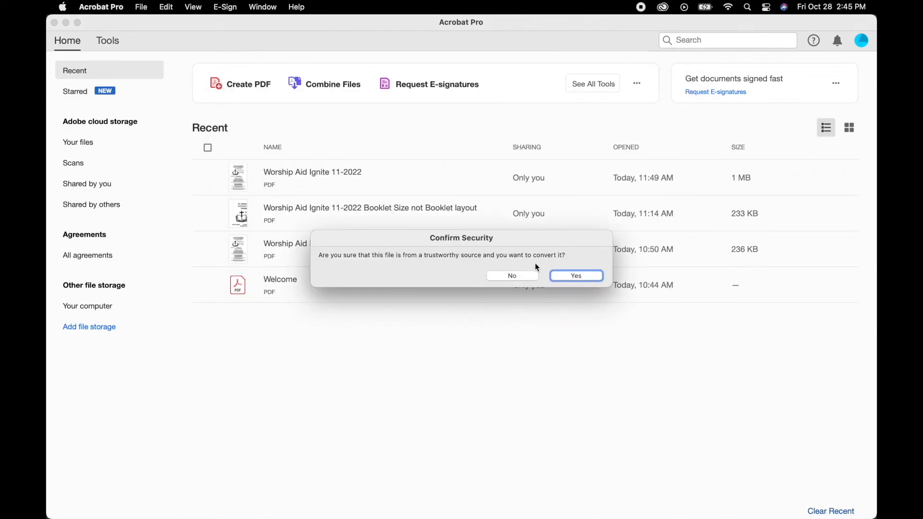
{"action": "left_click", "coordinate": [572, 275]}
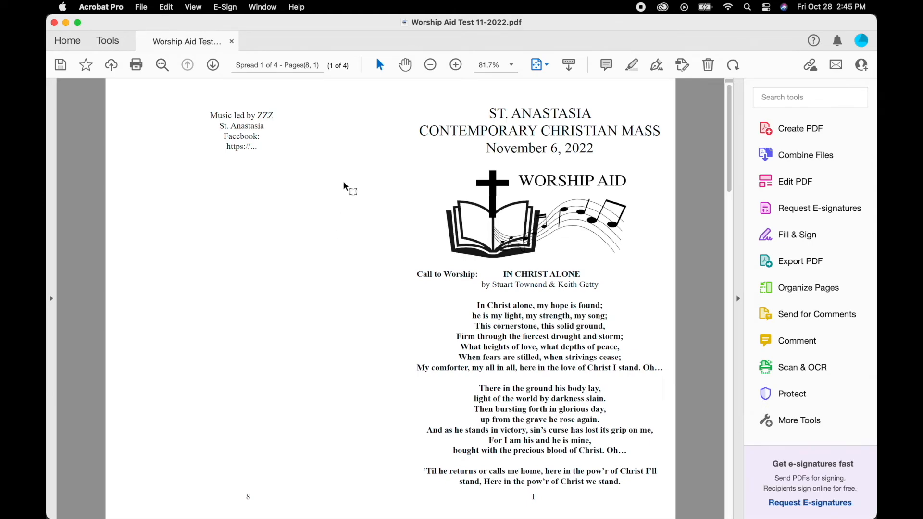
Examine the page order and layout of all four booklet spreads in the converted PDF
{"action": "scroll", "coordinate": [343, 181], "scroll_direction": "down", "scroll_amount": 3}
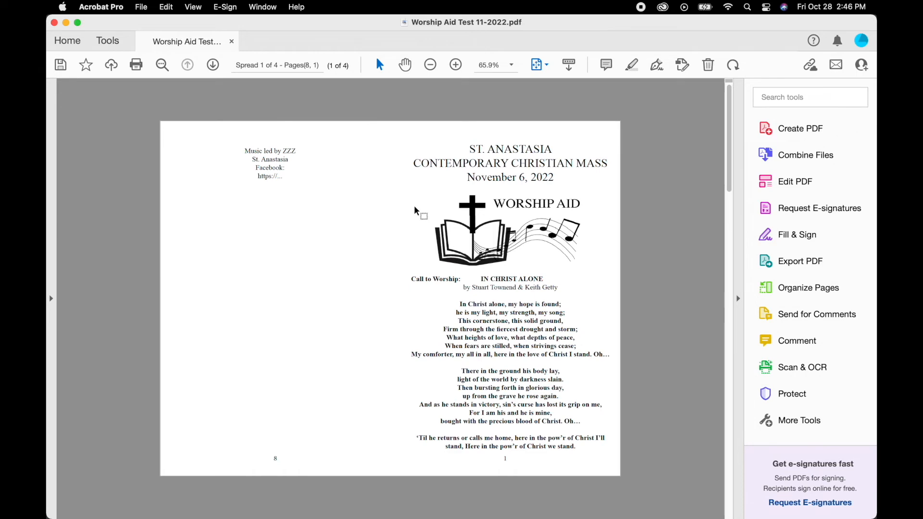
{"action": "scroll", "coordinate": [414, 206], "scroll_direction": "down", "scroll_amount": 1}
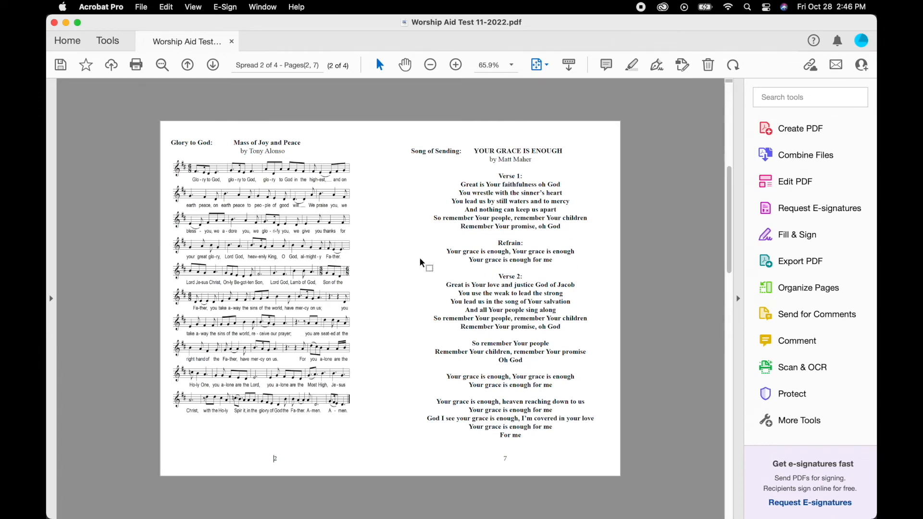
{"action": "scroll", "coordinate": [420, 260], "scroll_direction": "down", "scroll_amount": 1}
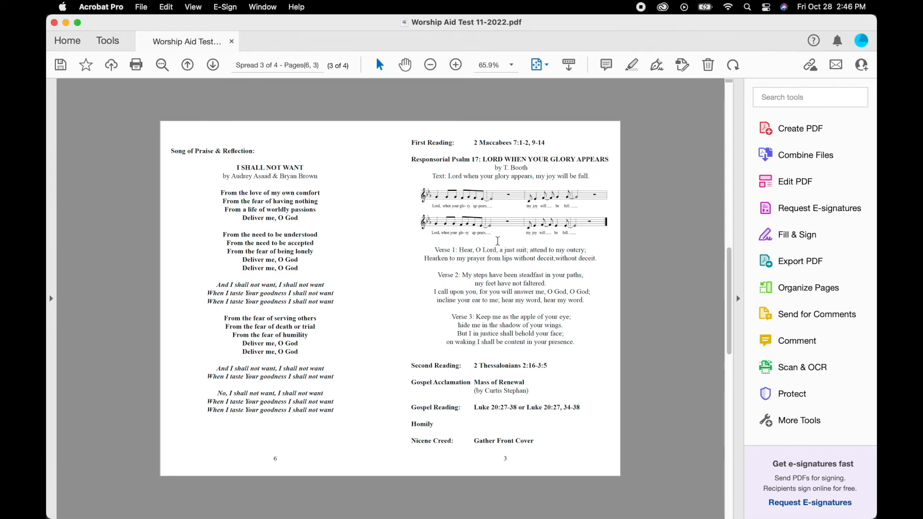
{"action": "scroll", "coordinate": [324, 236], "scroll_direction": "down", "scroll_amount": 2}
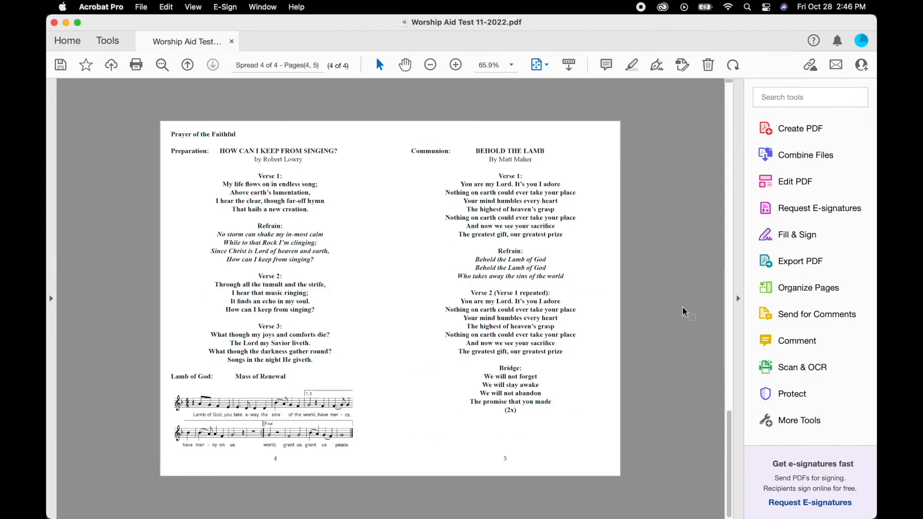
{"action": "scroll", "coordinate": [249, 226], "scroll_direction": "up", "scroll_amount": 6}
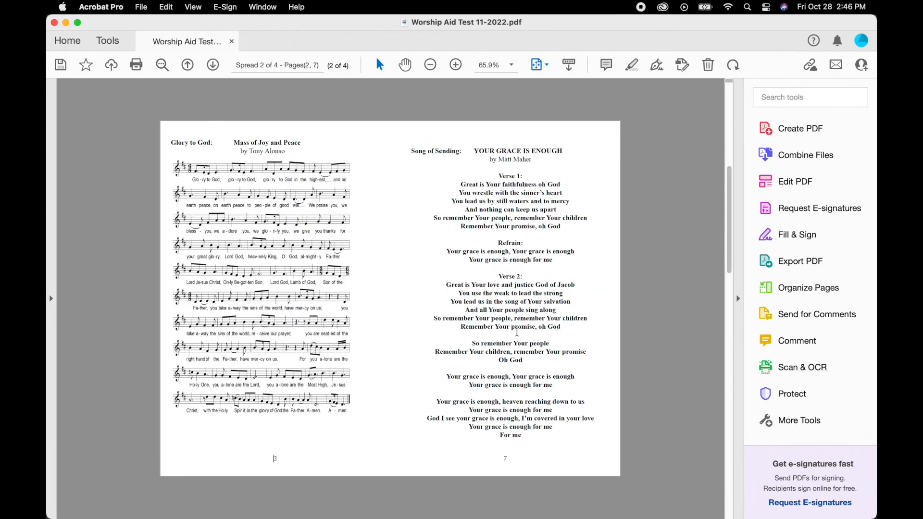
Open the print settings for the converted PDF and go through the print preview of all four spreads, returning to the first
{"action": "left_click", "coordinate": [141, 6]}
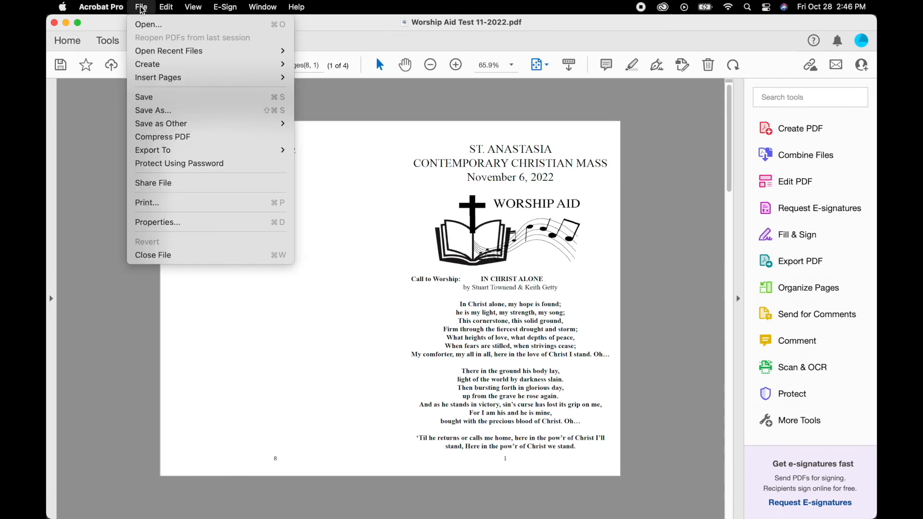
{"action": "left_click", "coordinate": [152, 207]}
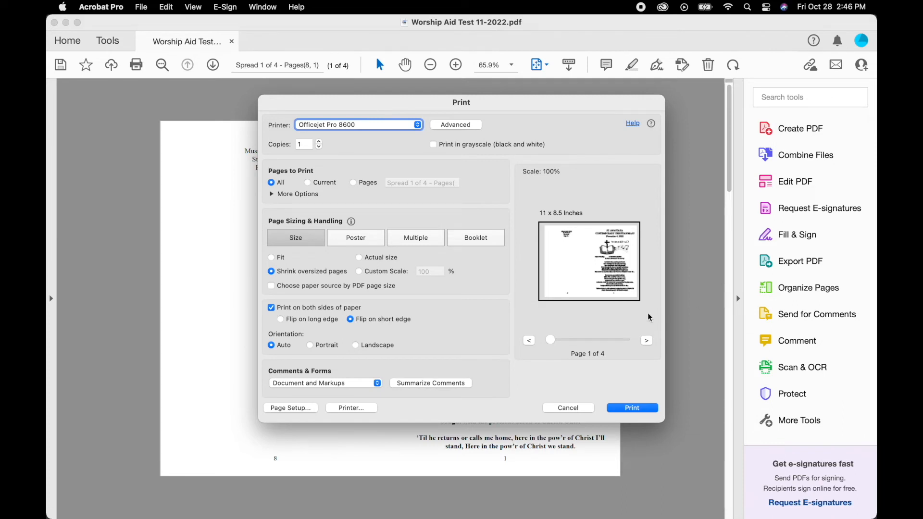
{"action": "left_click", "coordinate": [647, 341]}
{"action": "left_click", "coordinate": [647, 341]}
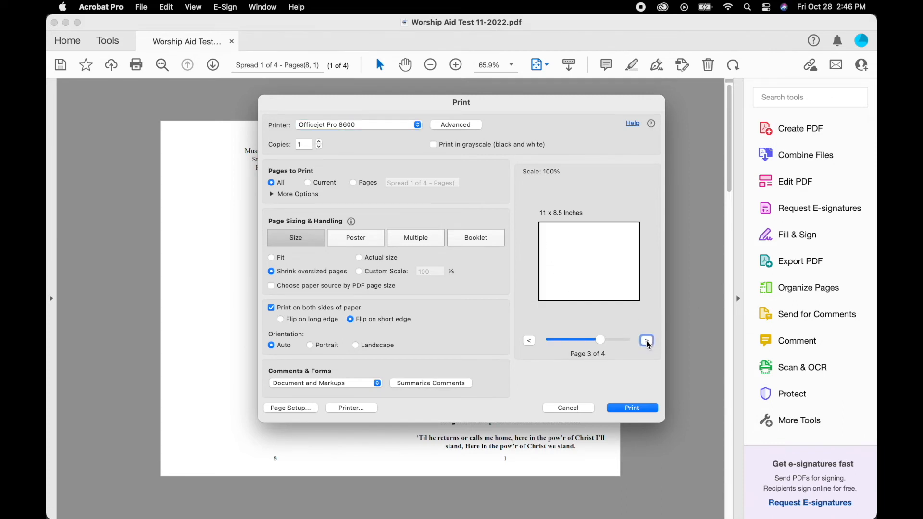
{"action": "left_click", "coordinate": [647, 340]}
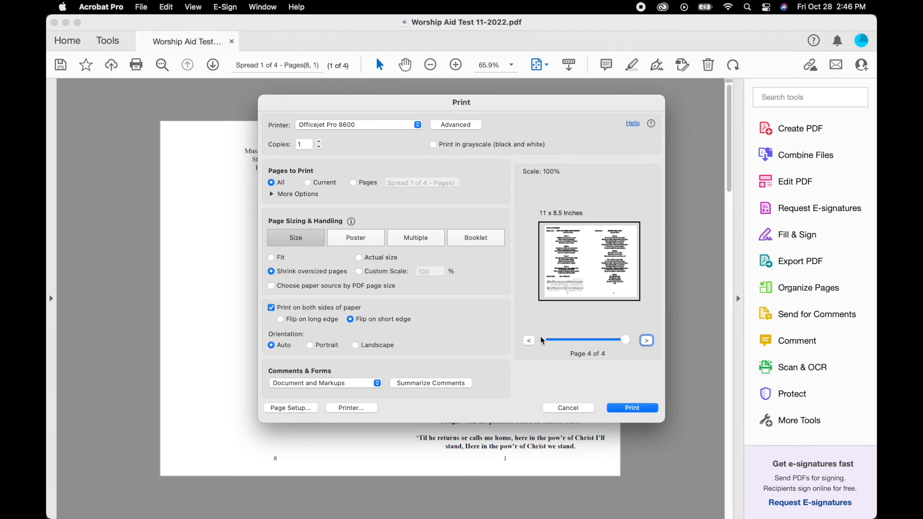
{"action": "left_click", "coordinate": [529, 341]}
{"action": "left_click", "coordinate": [529, 342]}
{"action": "left_click", "coordinate": [530, 341]}
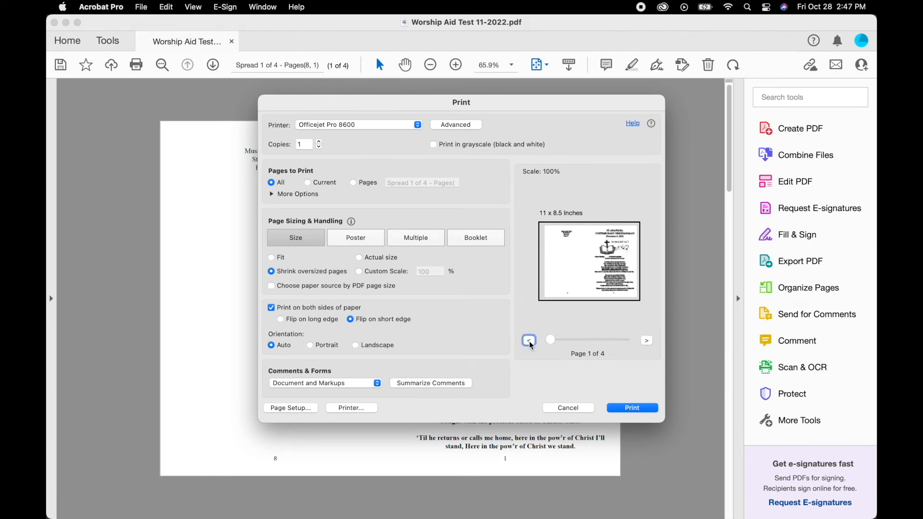